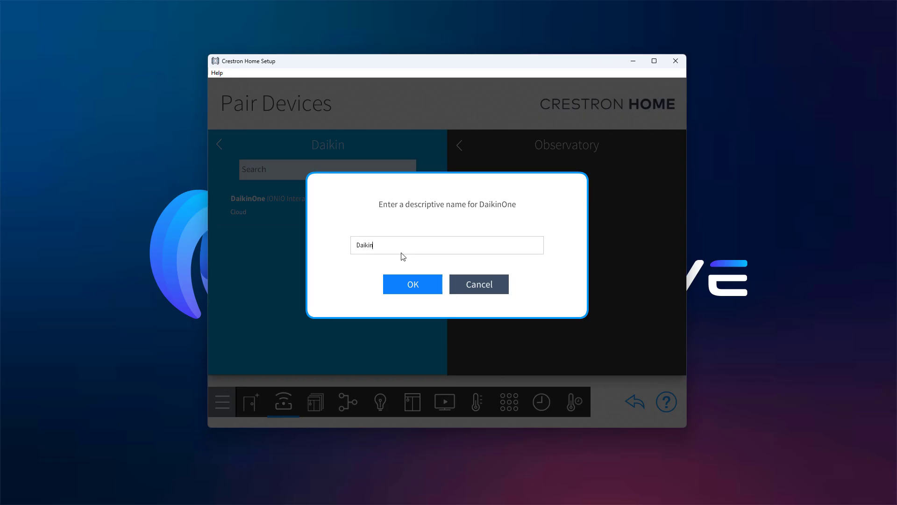
Keep the device name 'Daikin One Platform' and enter the integrator email address.
type("One Platform")
left_click(413, 281)
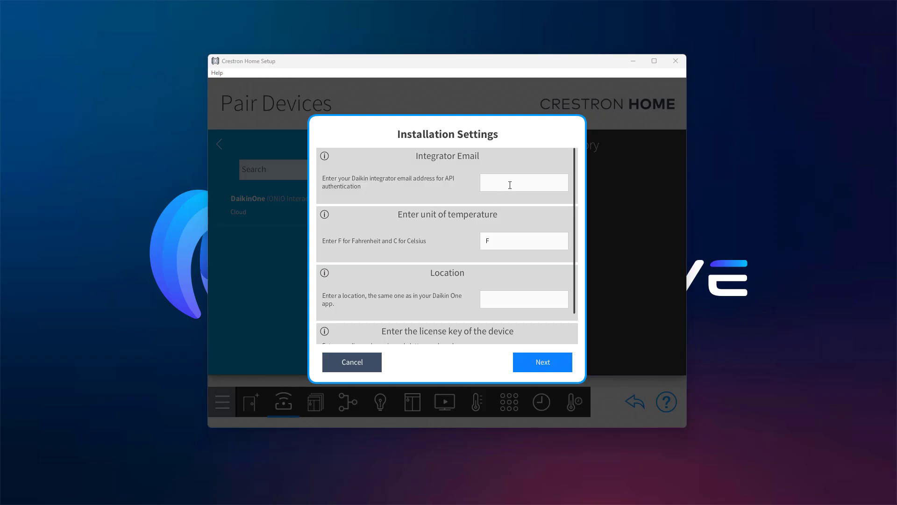
left_click(510, 184)
key("ctrl+v")
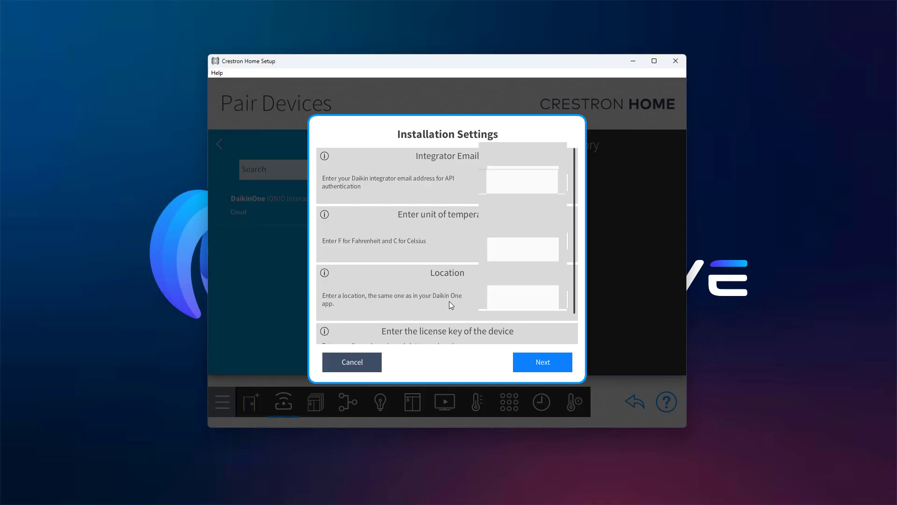
Replace the placeholder license key with the real license key and continue.
scroll(447, 312, "down", 2)
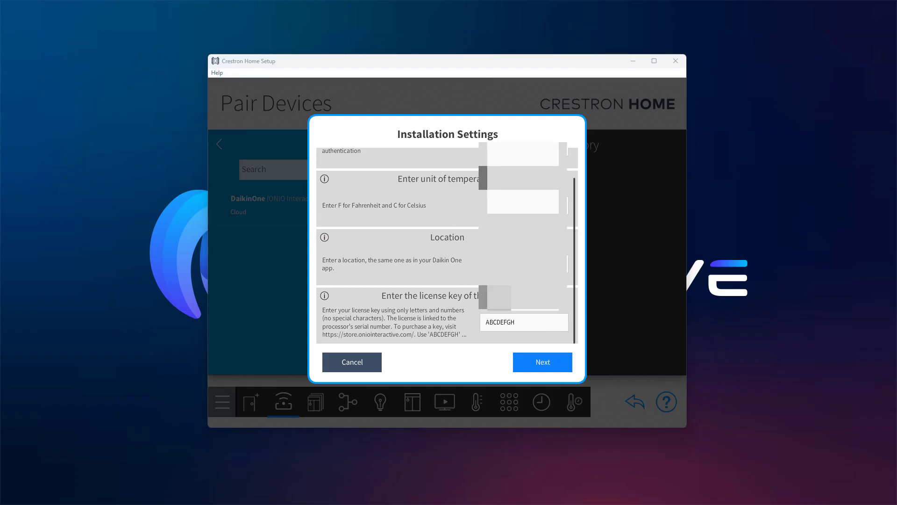
double_click(513, 322)
key("ctrl+v")
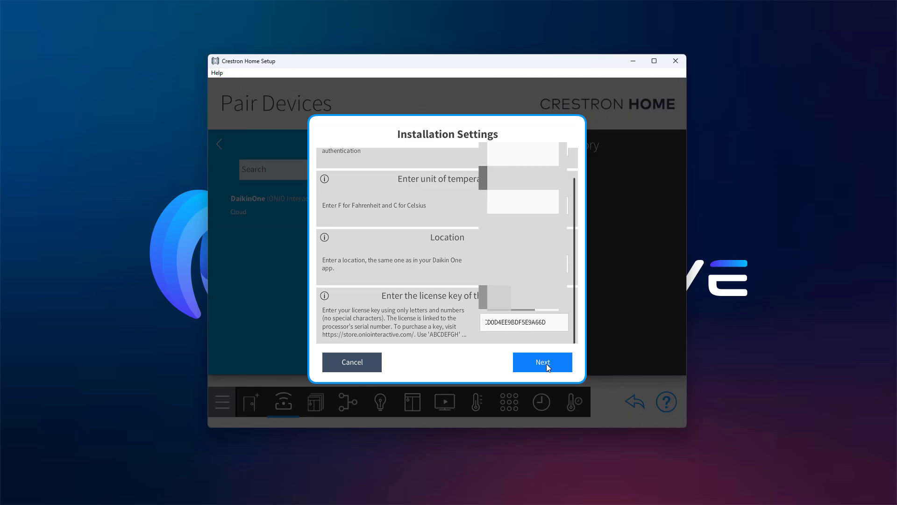
left_click(546, 364)
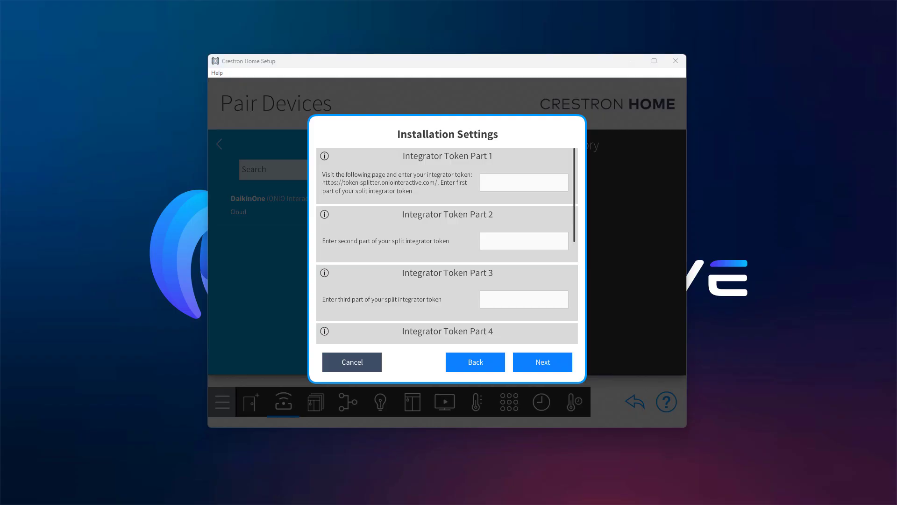
Dock the Token Splitter browser page on the right half of the screen beside the setup dialog.
left_click_drag(0, 115, 896, 167)
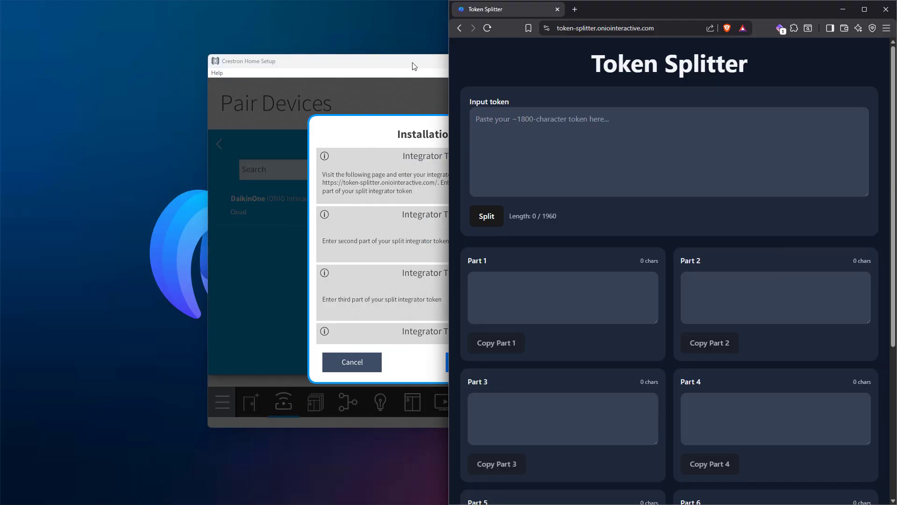
Paste the full integrator token into Token Splitter and split it into parts.
left_click_drag(412, 66, 208, 72)
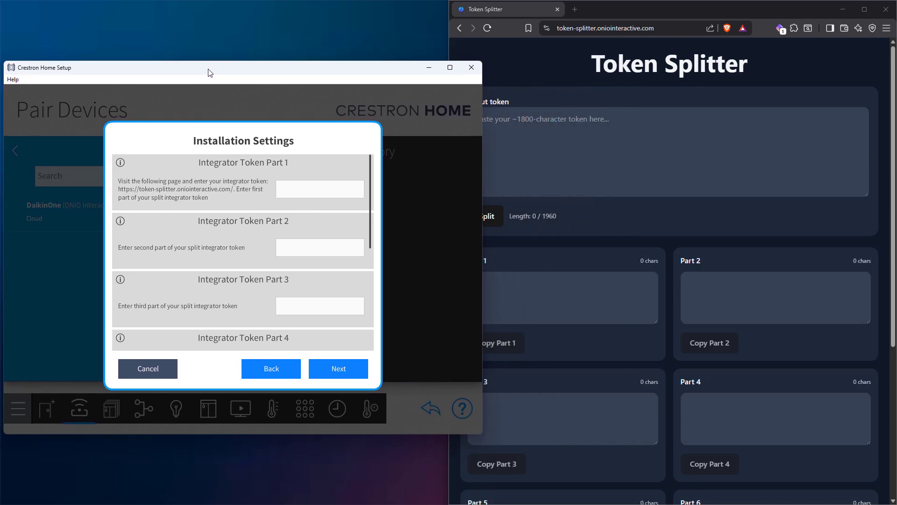
left_click(610, 144)
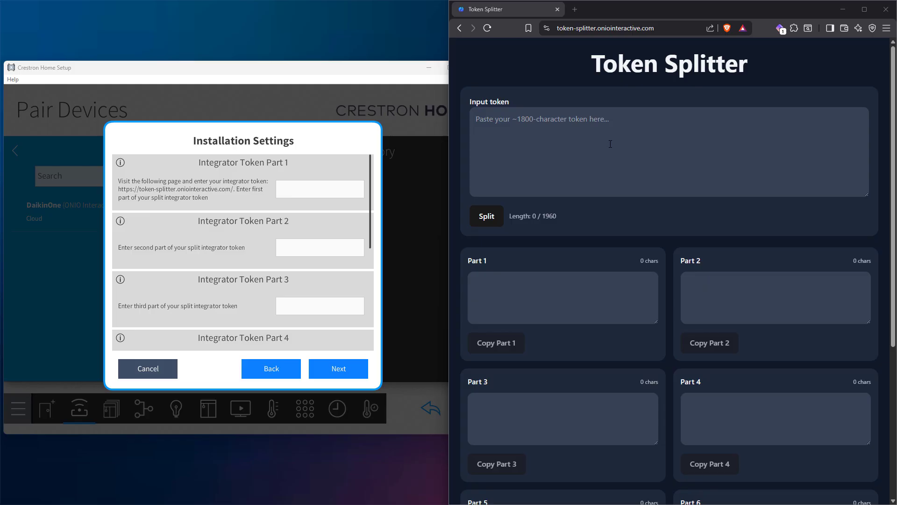
left_click(610, 144)
key("ctrl+v")
left_click(486, 217)
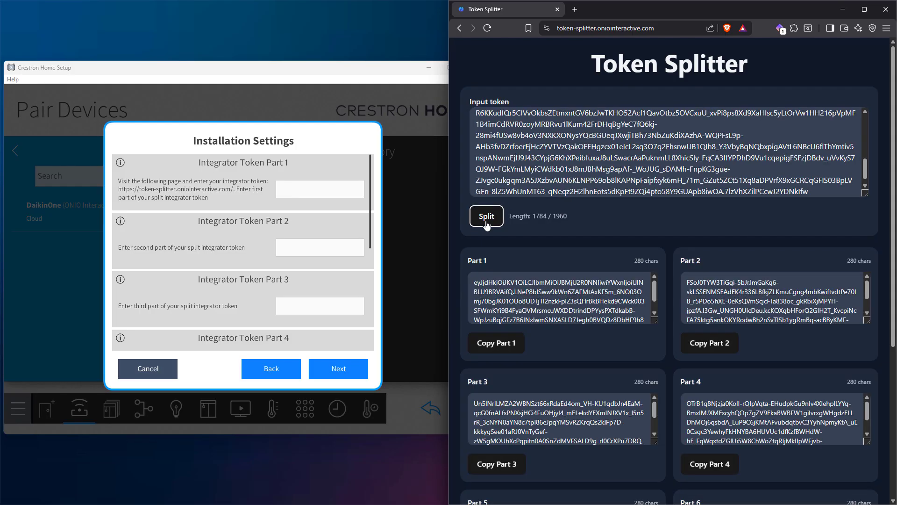
Copy token Parts 1–4 into Integrator Token Part fields 1–4.
left_click(496, 343)
left_click(328, 189)
key("ctrl+v")
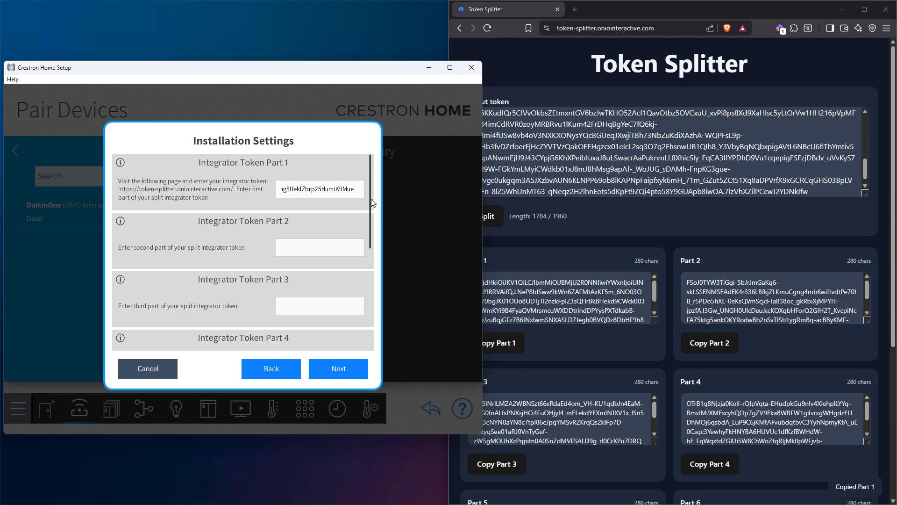
left_click(710, 342)
left_click(309, 247)
key("ctrl+v")
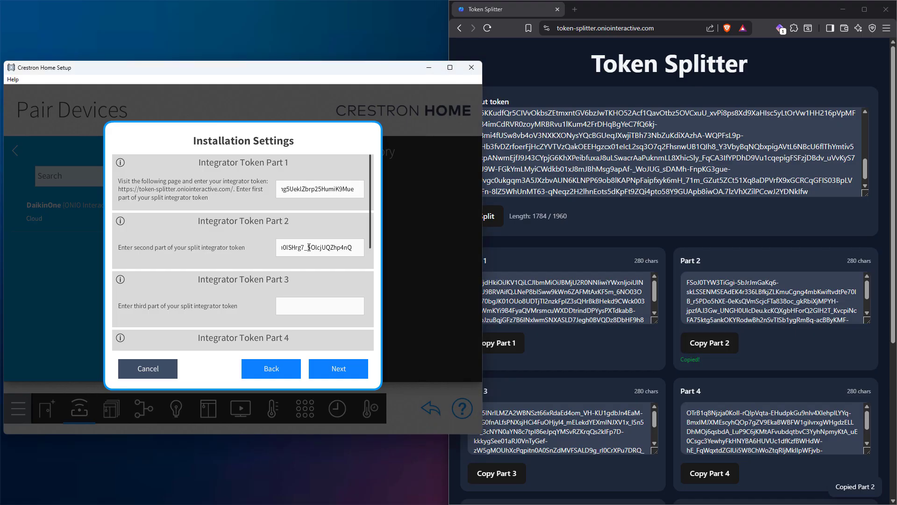
left_click(497, 464)
left_click(351, 312)
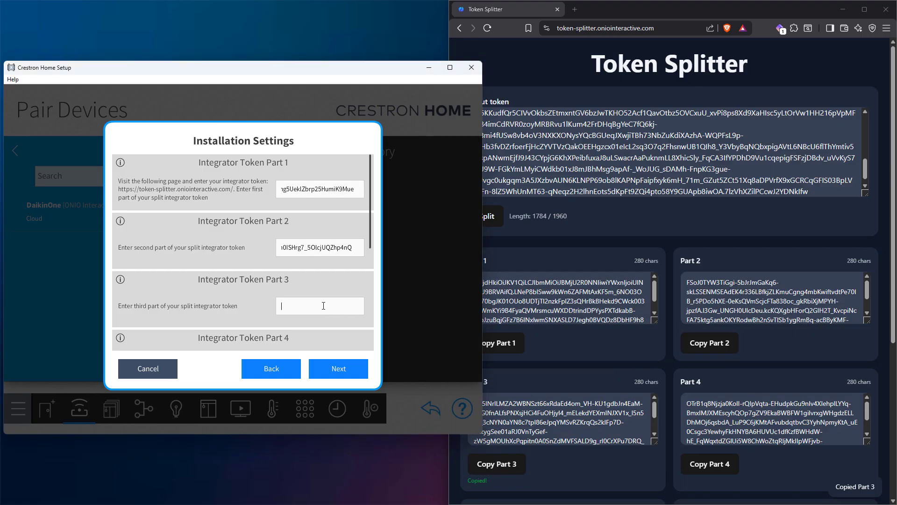
key("ctrl+v")
scroll(233, 291, "down", 3)
left_click(729, 470)
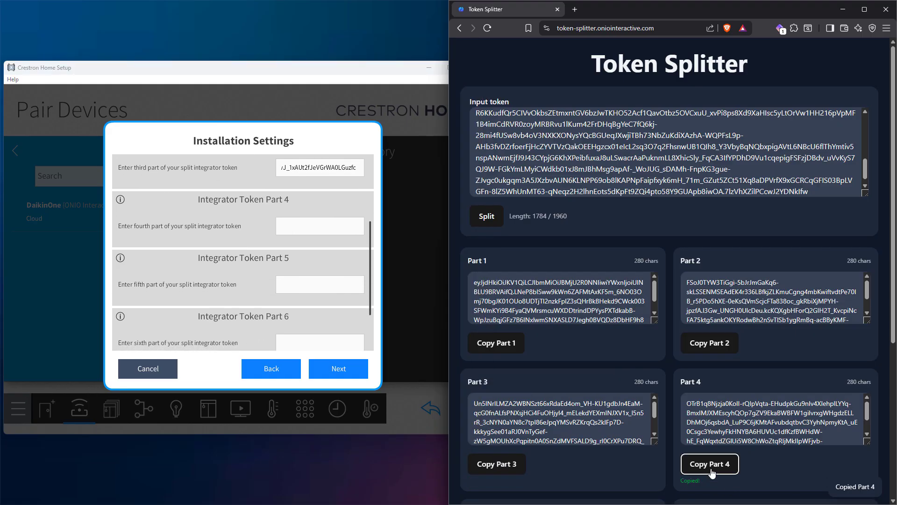
left_click(320, 226)
key("ctrl+v")
Copy token Parts 5–7 into their fields, then close the browser and recentre the setup window.
scroll(609, 385, "down", 3)
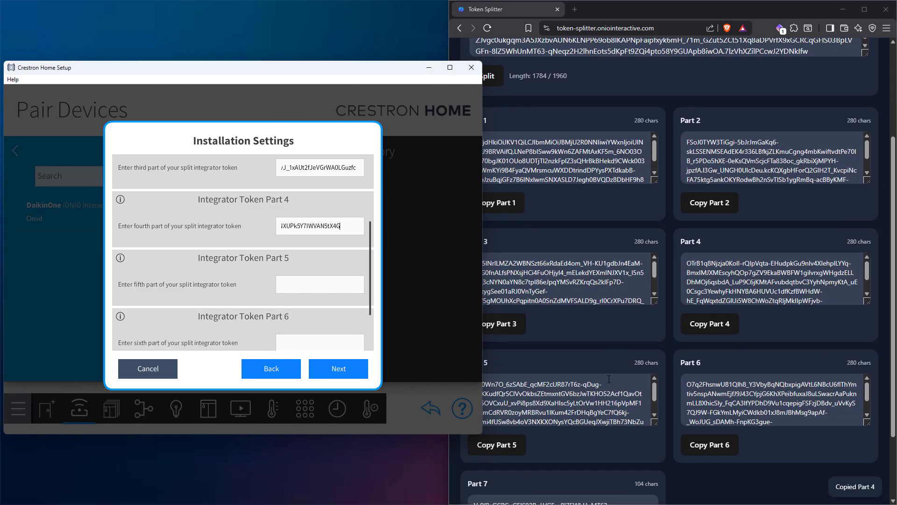
left_click(497, 445)
left_click(320, 285)
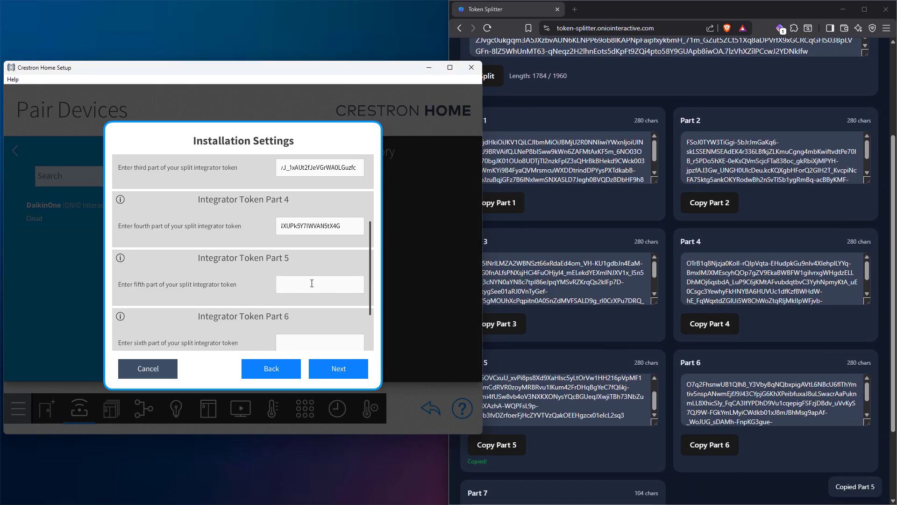
key("ctrl+v")
left_click(709, 445)
left_click(314, 342)
key("ctrl+v")
scroll(249, 307, "down", 2)
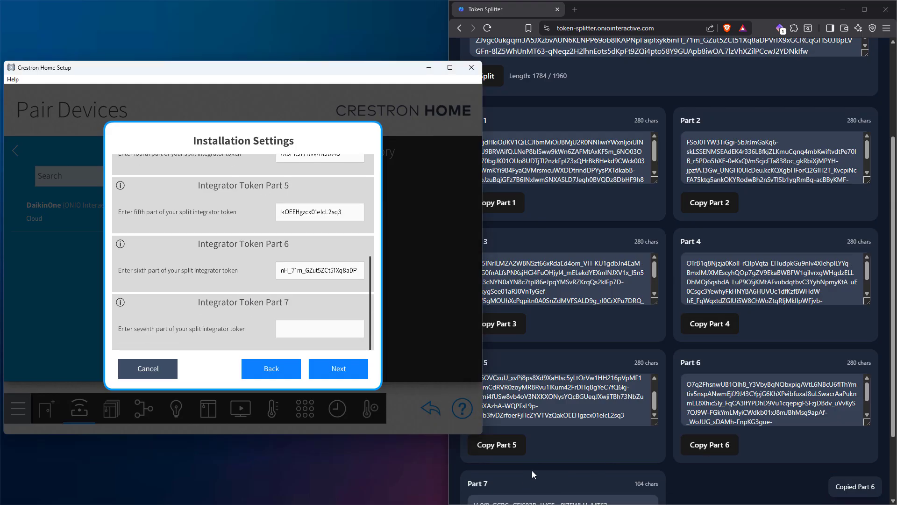
scroll(522, 468, "down", 2)
left_click(496, 475)
left_click(313, 330)
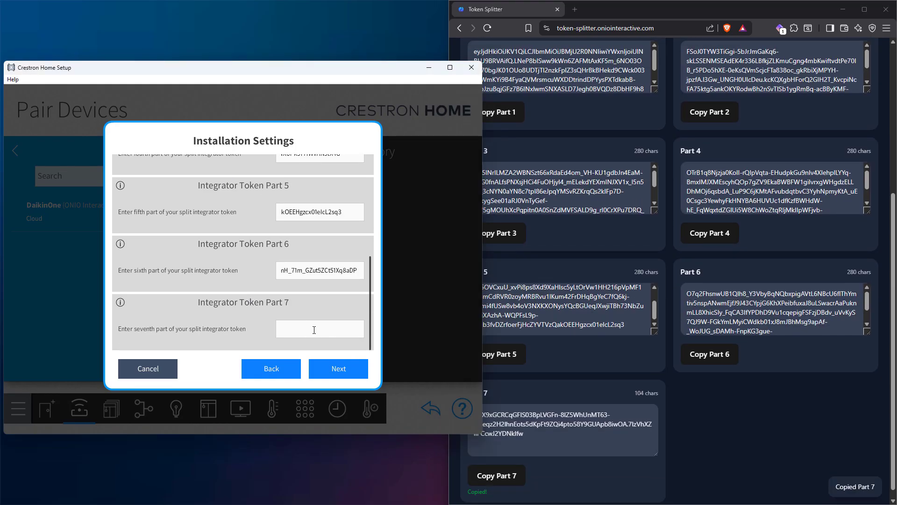
key("ctrl+v")
left_click(886, 9)
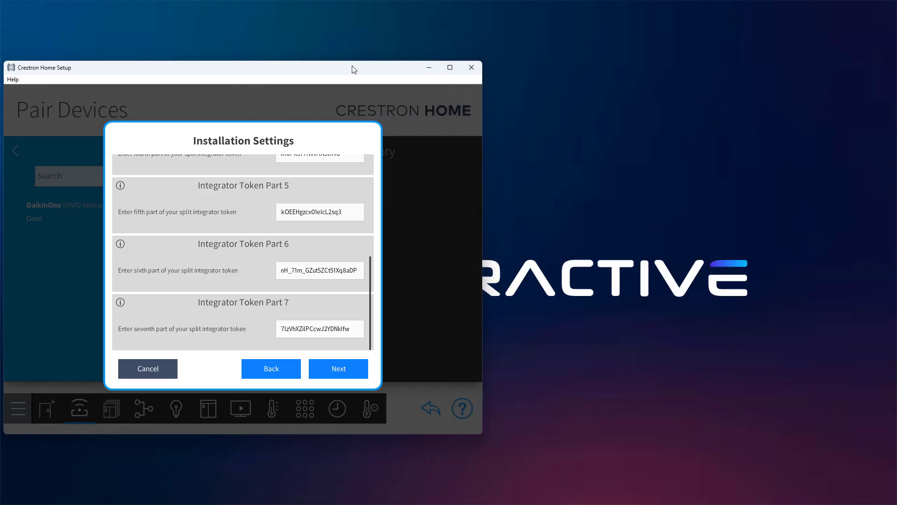
left_click_drag(342, 71, 516, 67)
Finish adding Daikin One Platform and confirm its settings report Online.
left_click(540, 368)
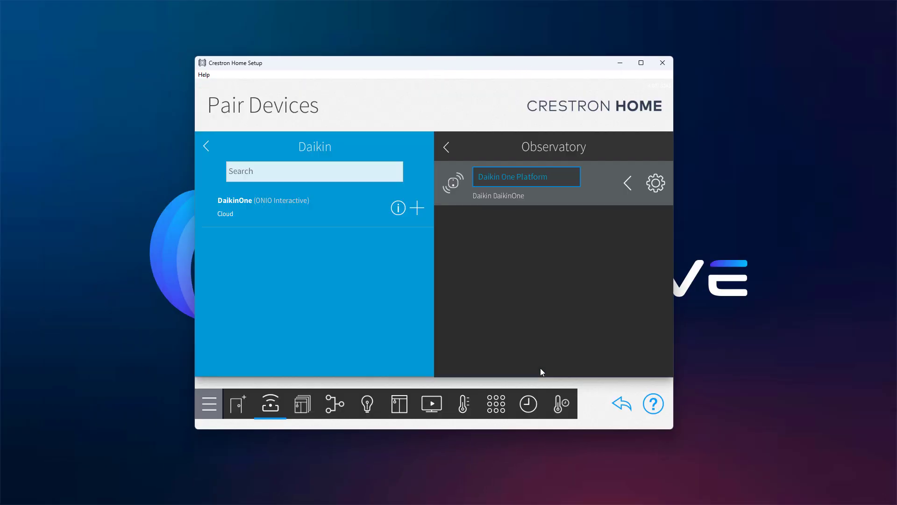
left_click(657, 185)
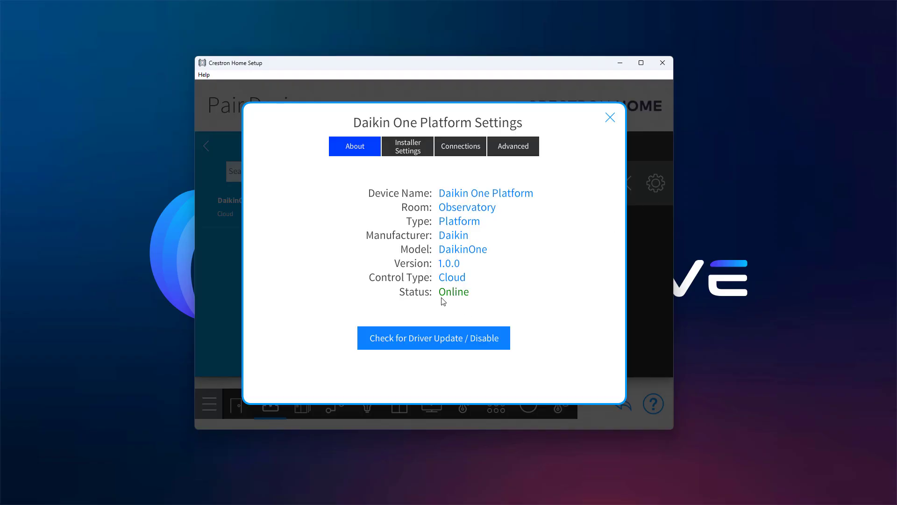
left_click(610, 118)
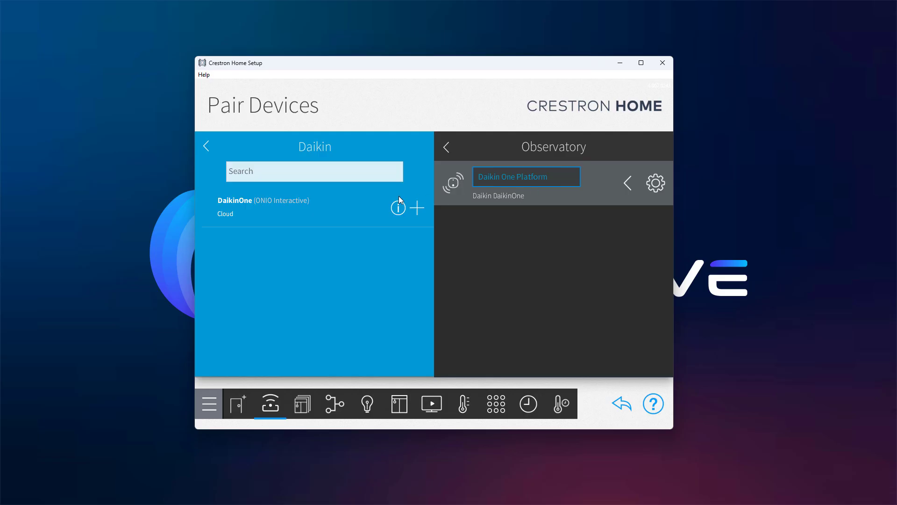
Go back to Managed Platforms and list the Daikin One Platform thermostats.
left_click(206, 147)
left_click(206, 147)
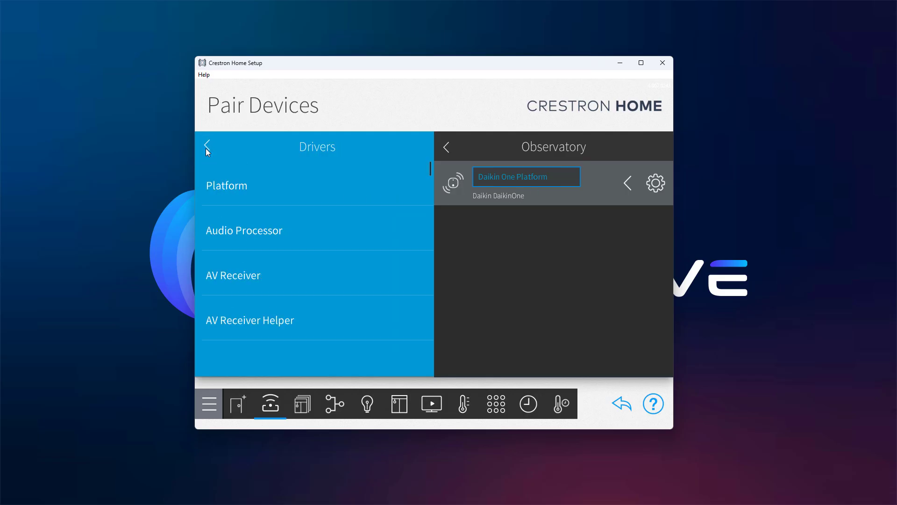
left_click(206, 148)
left_click(233, 256)
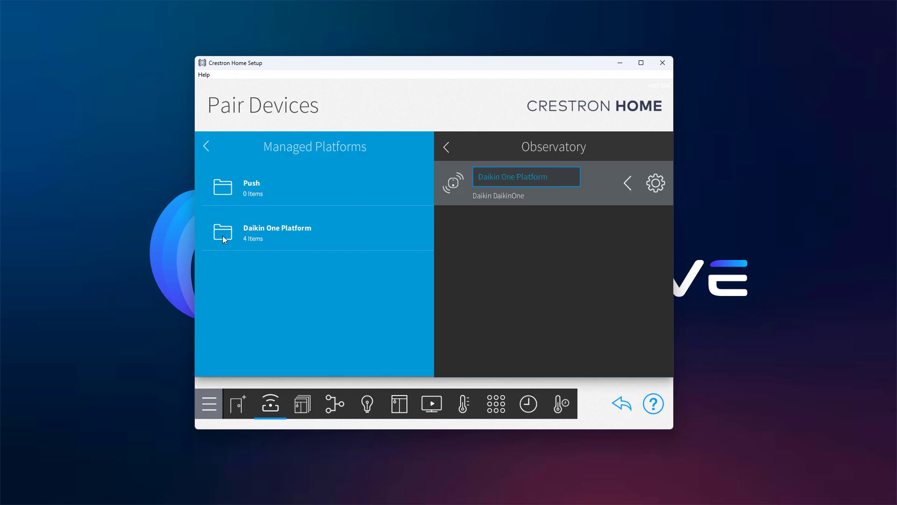
left_click(222, 236)
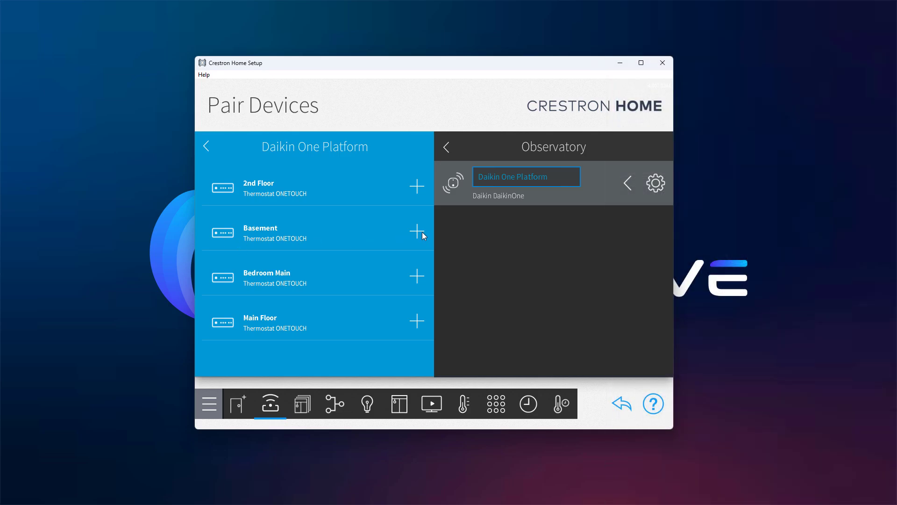
Add the Basement thermostat with Fan Control Slider and Show on Homepage enabled, then check its settings.
left_click(417, 231)
left_click(400, 286)
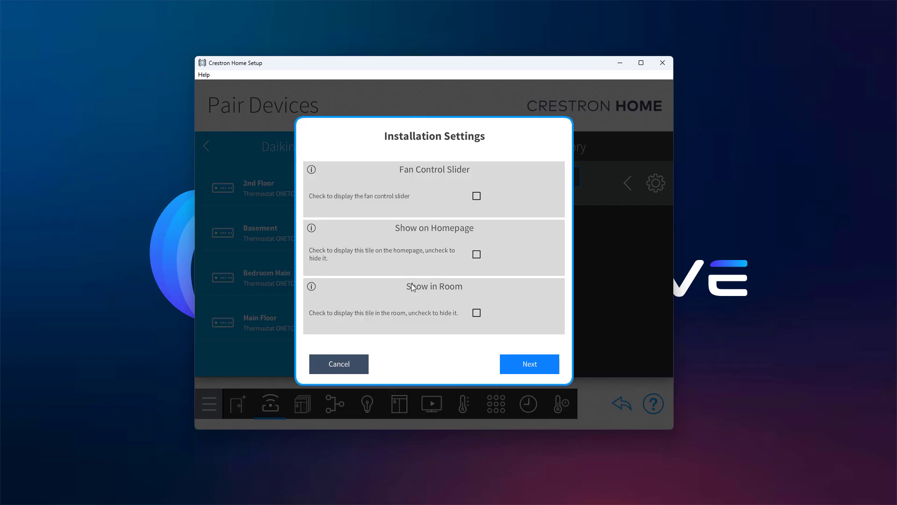
left_click(477, 196)
left_click(477, 253)
left_click(524, 363)
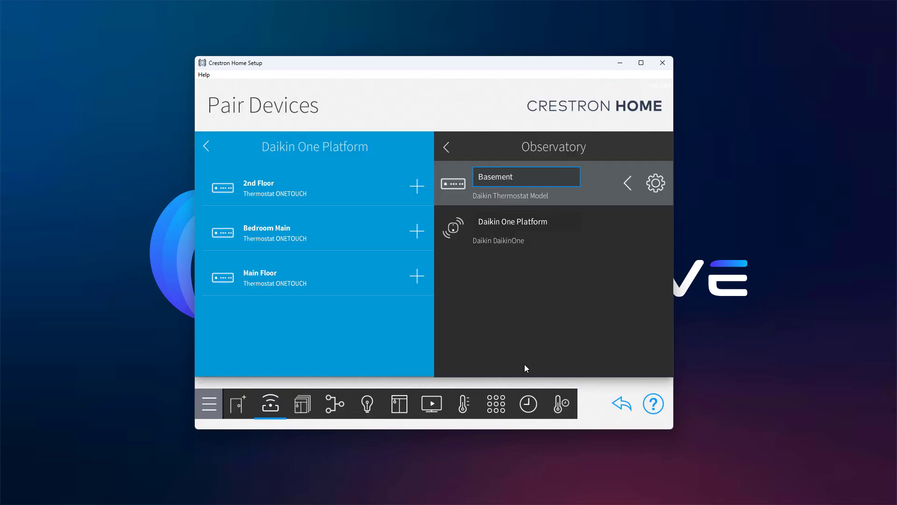
left_click(655, 183)
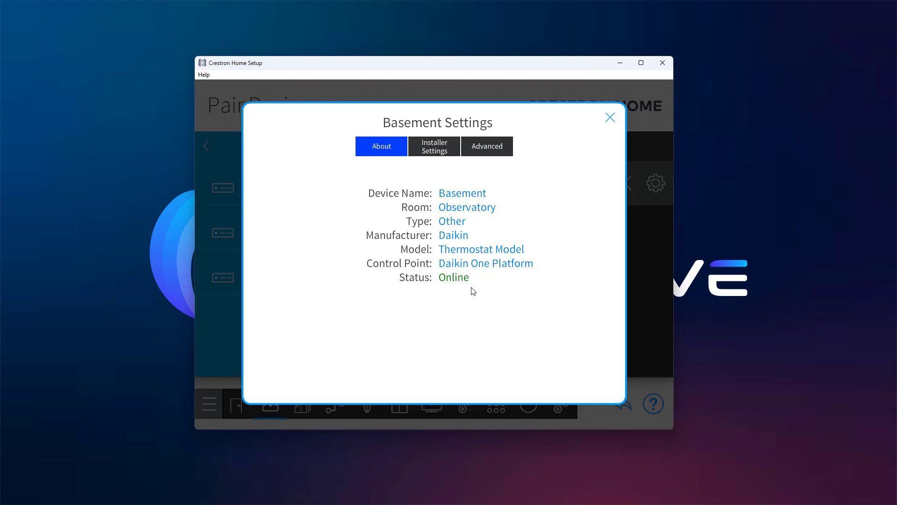
left_click(610, 118)
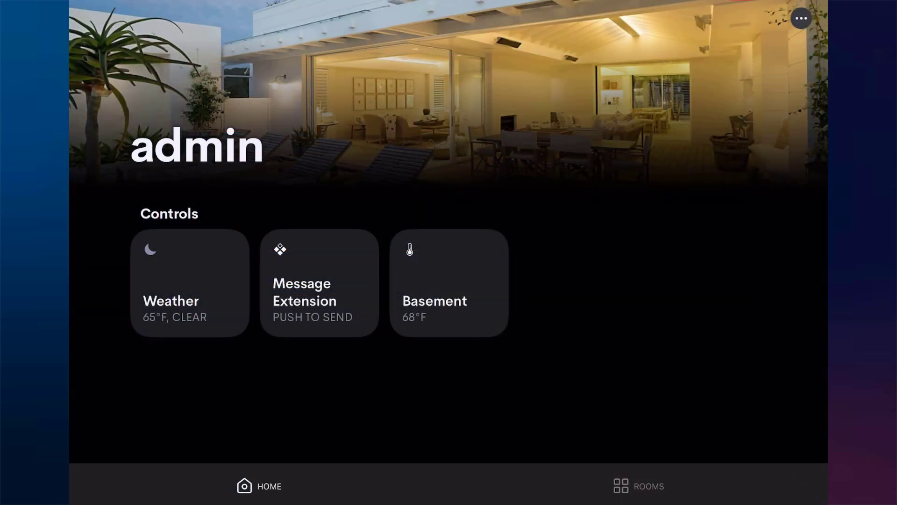
left_click(638, 486)
left_click(449, 176)
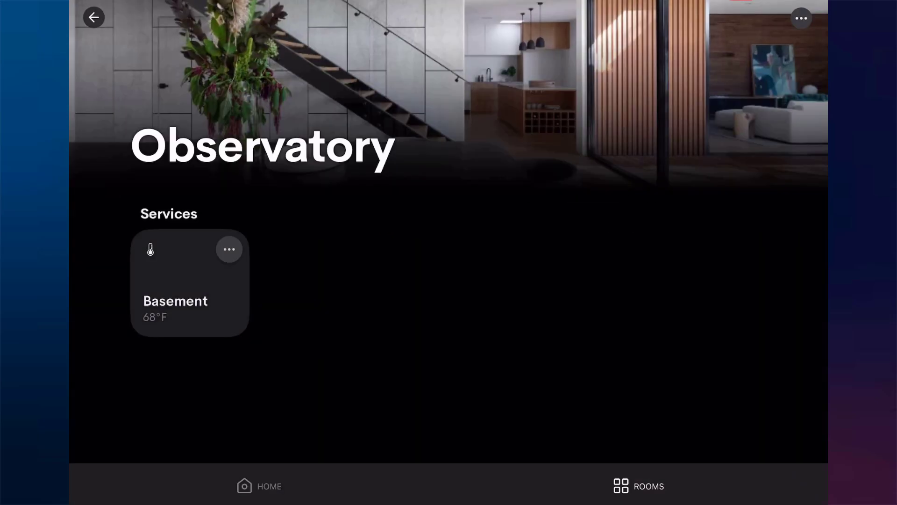
left_click(229, 249)
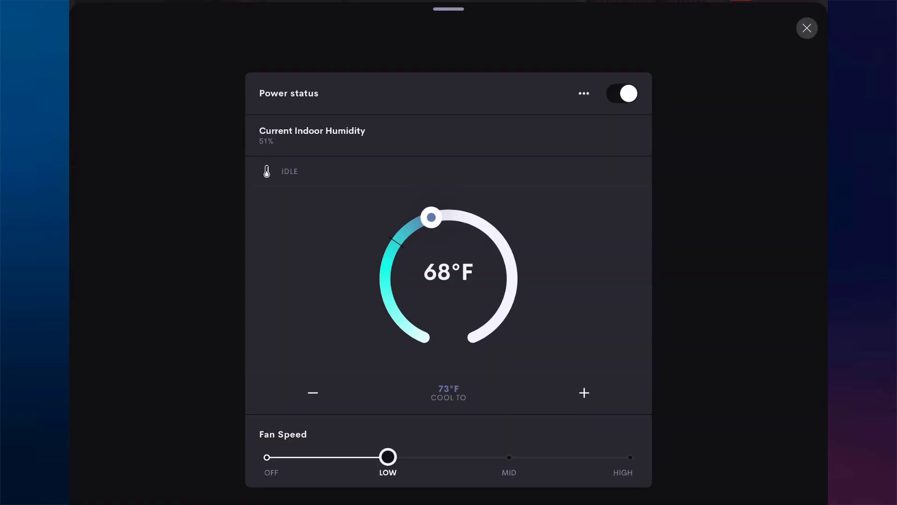
left_click(583, 94)
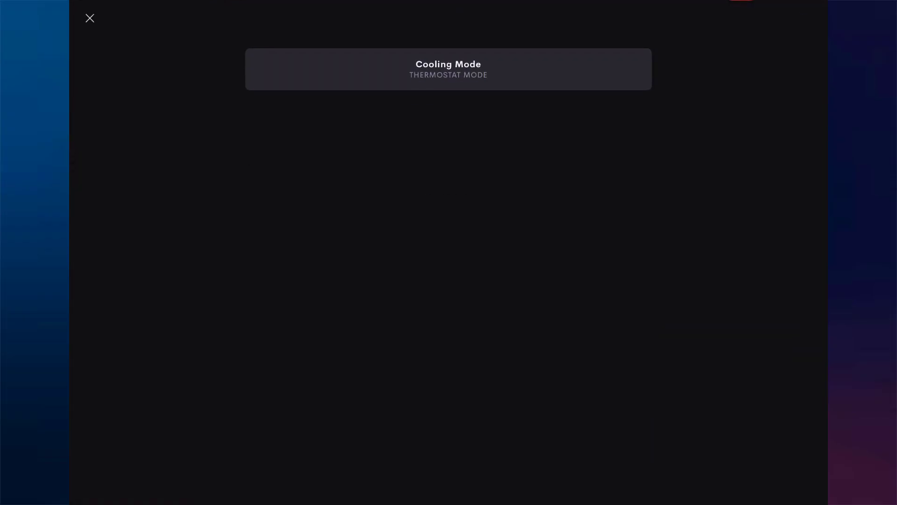
left_click(448, 68)
left_click(87, 18)
left_click(90, 19)
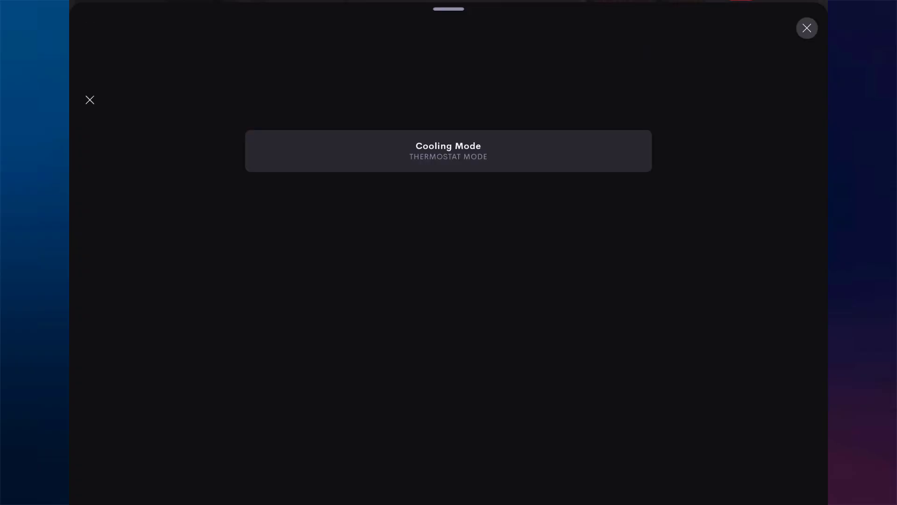
left_click(807, 28)
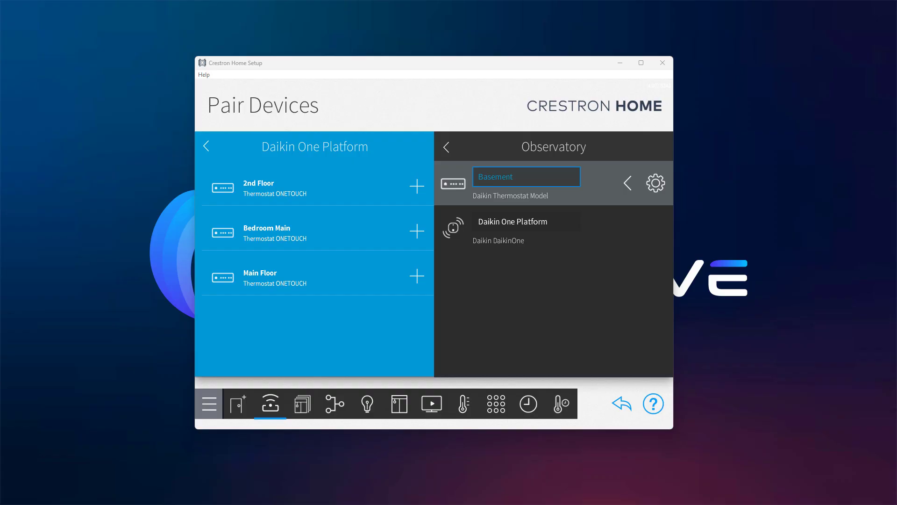
Open Actions & Events and select Dining Room Weather's temperatureF Changed event.
left_click(498, 406)
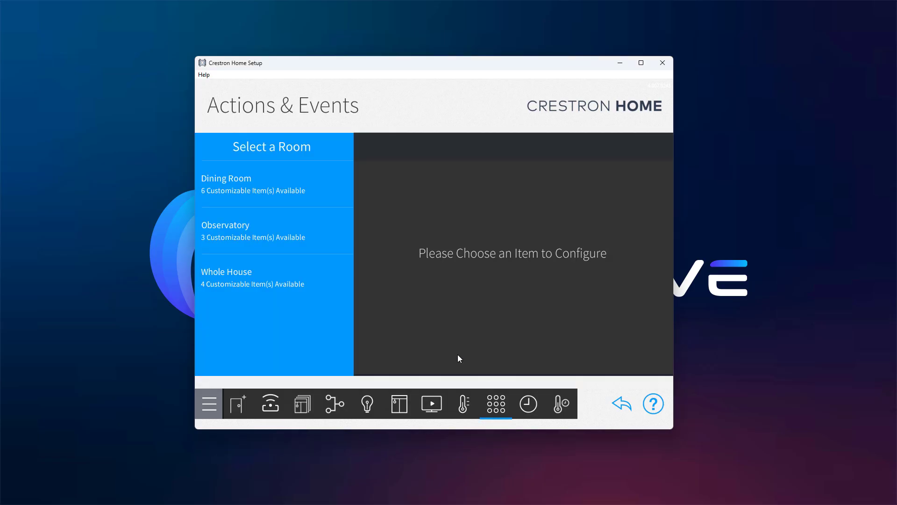
left_click(226, 188)
scroll(270, 332, "down", 2)
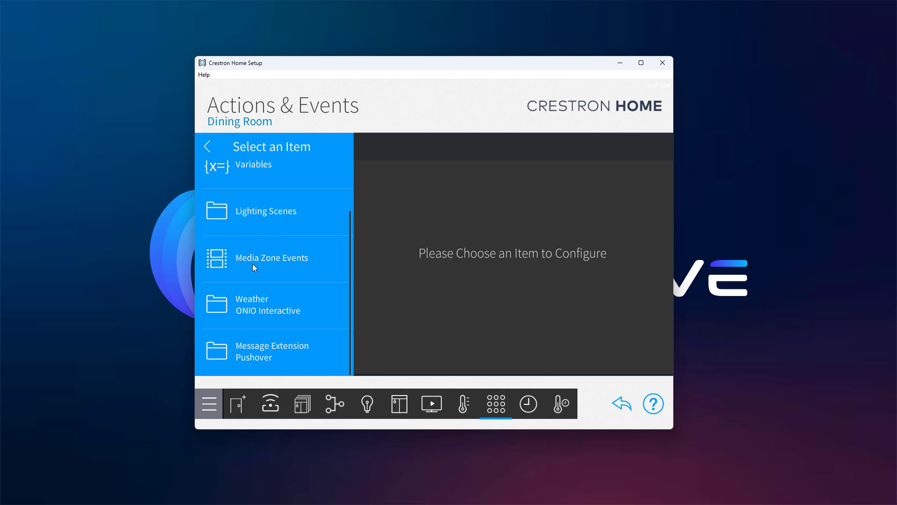
left_click(220, 312)
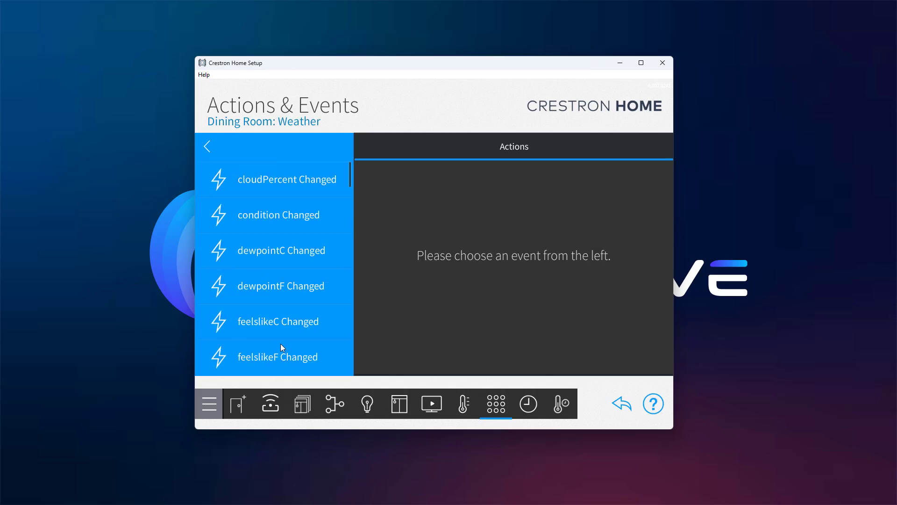
scroll(287, 290, "down", 10)
scroll(287, 304, "down", 8)
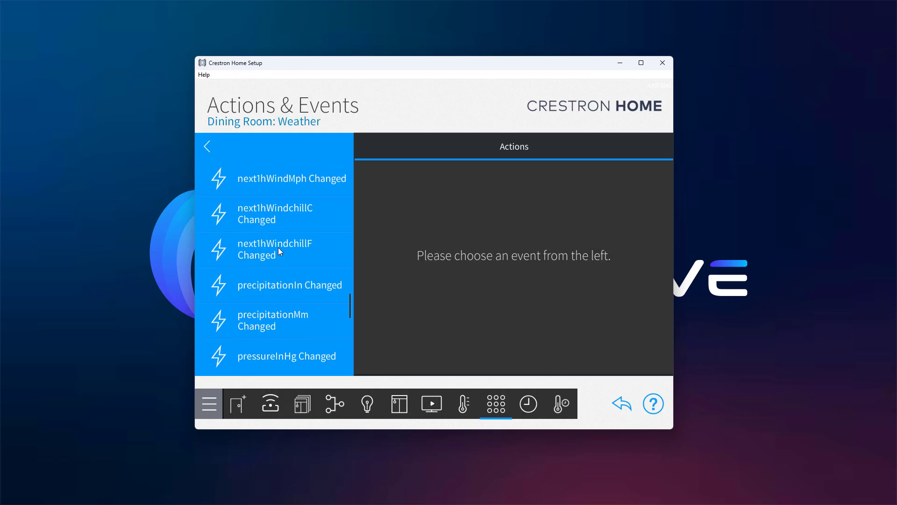
left_click(252, 296)
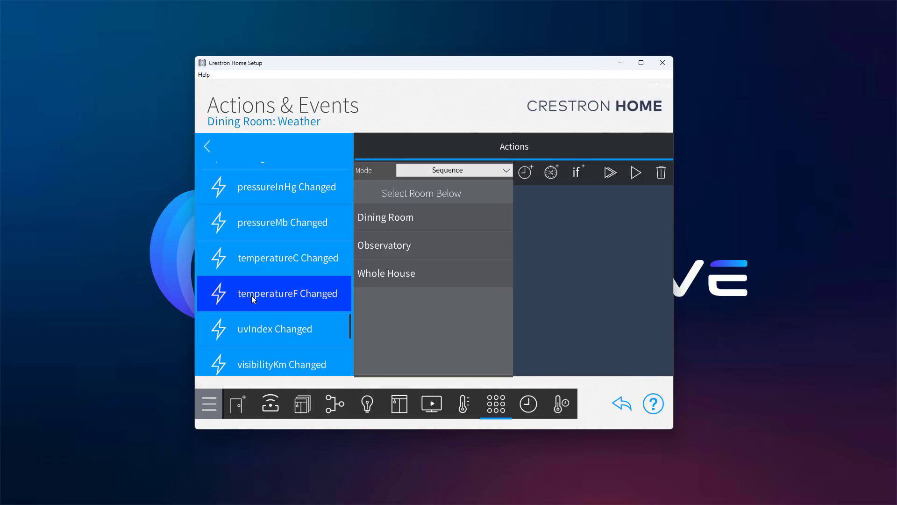
Add an If condition testing Weather temperatureF > 75.
left_click(581, 173)
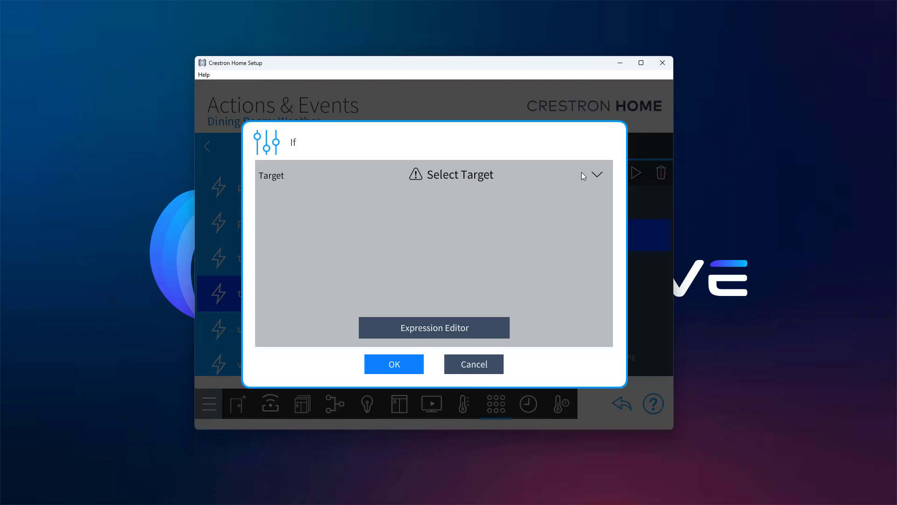
left_click(466, 178)
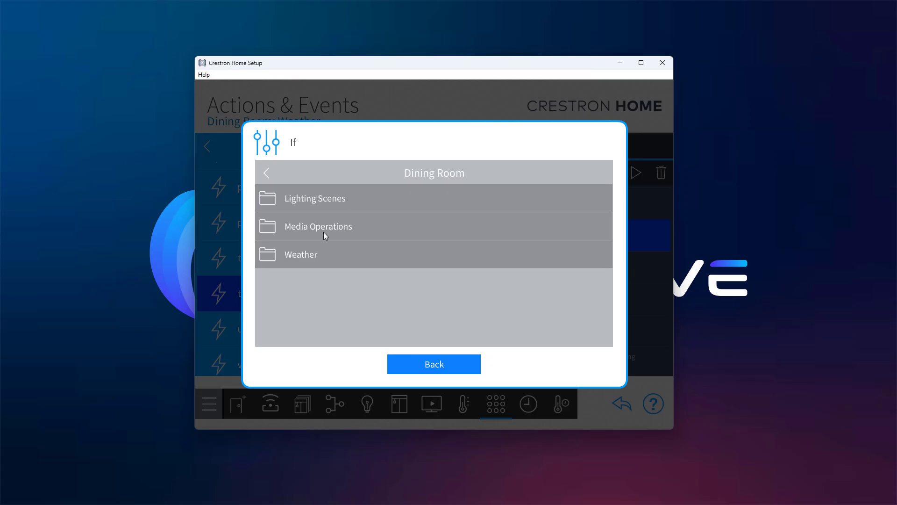
left_click(305, 249)
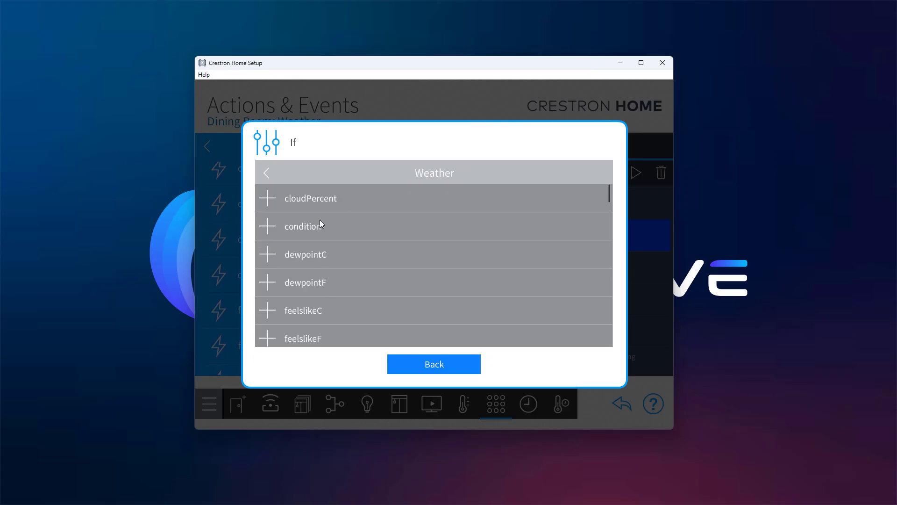
scroll(332, 262, "down", 10)
scroll(338, 284, "down", 10)
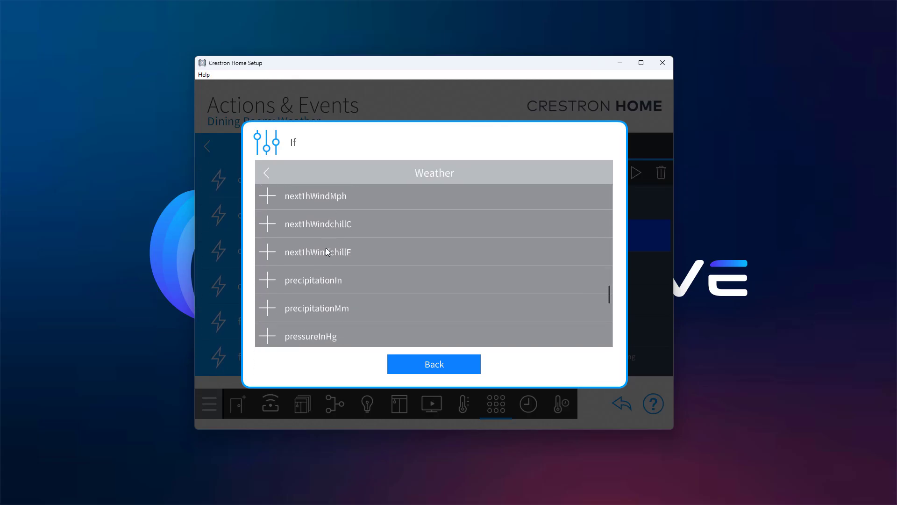
left_click(276, 243)
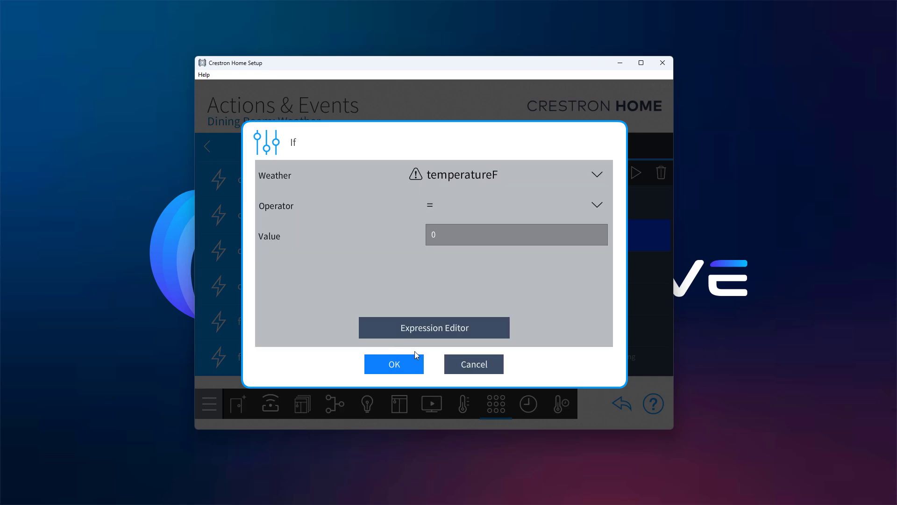
left_click(439, 206)
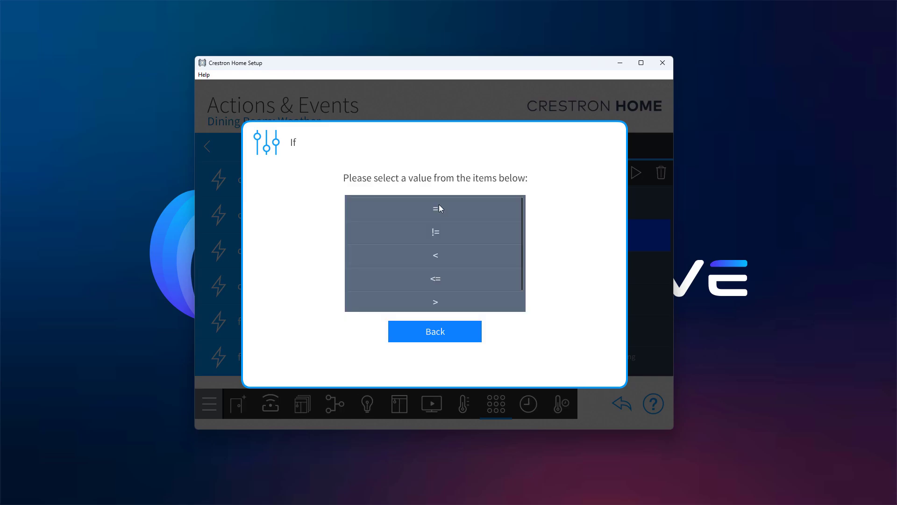
left_click(437, 301)
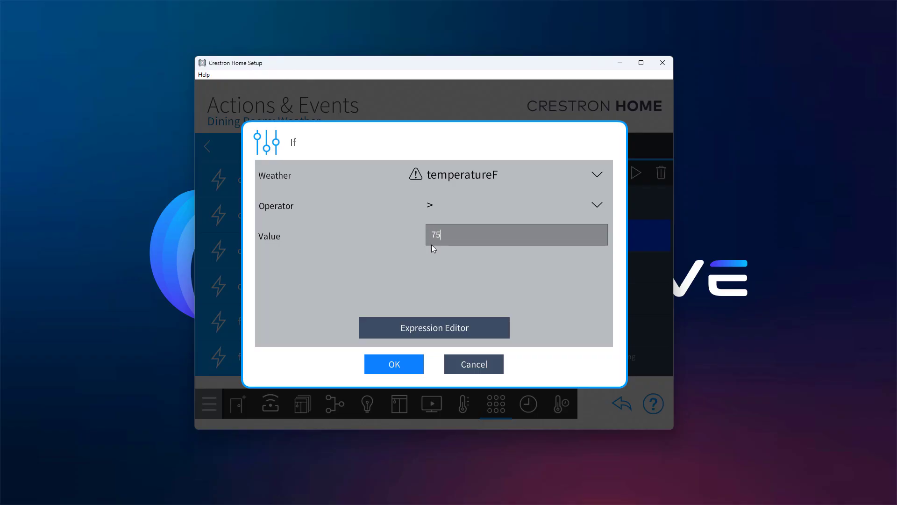
left_click(403, 369)
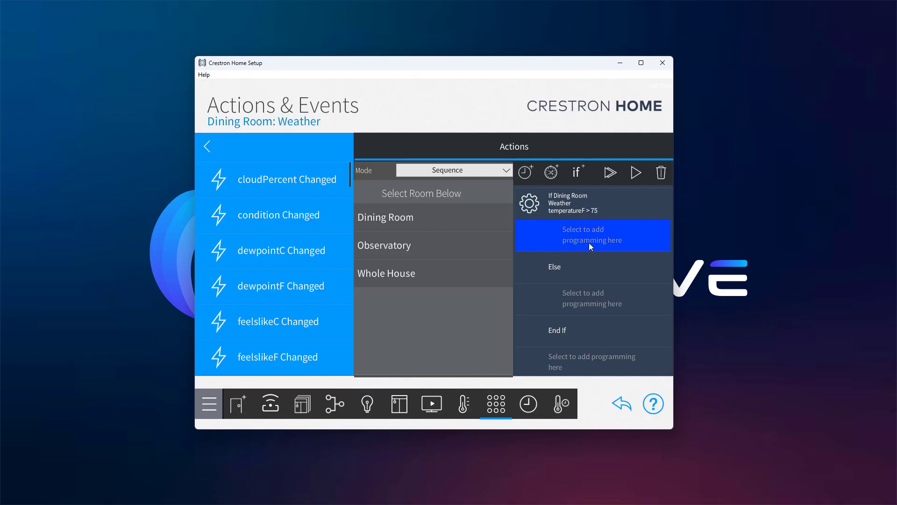
Put Observatory Basement's Set Cooling Mode in the If branch and return to the Dining Room items.
left_click(403, 253)
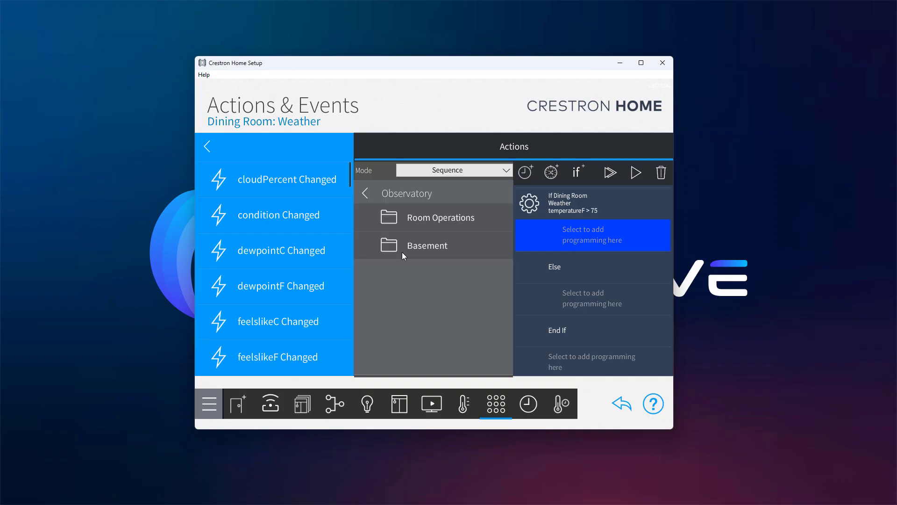
left_click(402, 253)
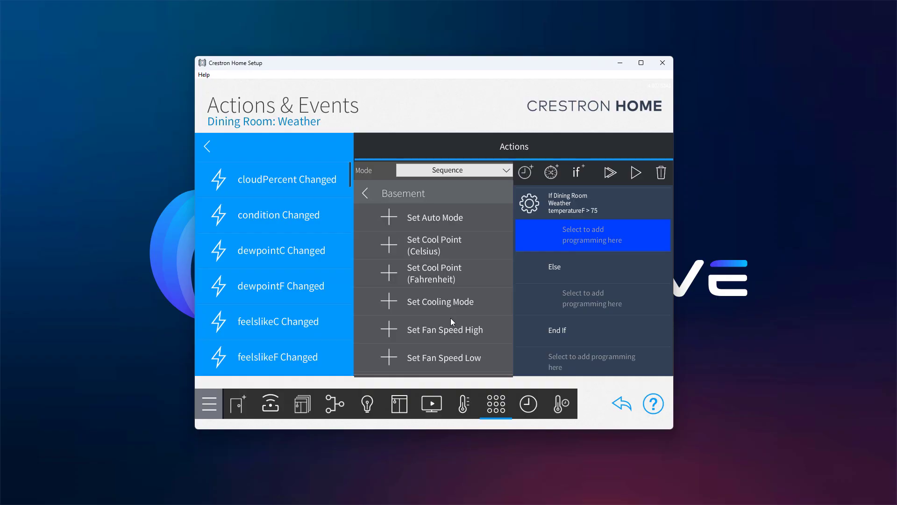
left_click(393, 302)
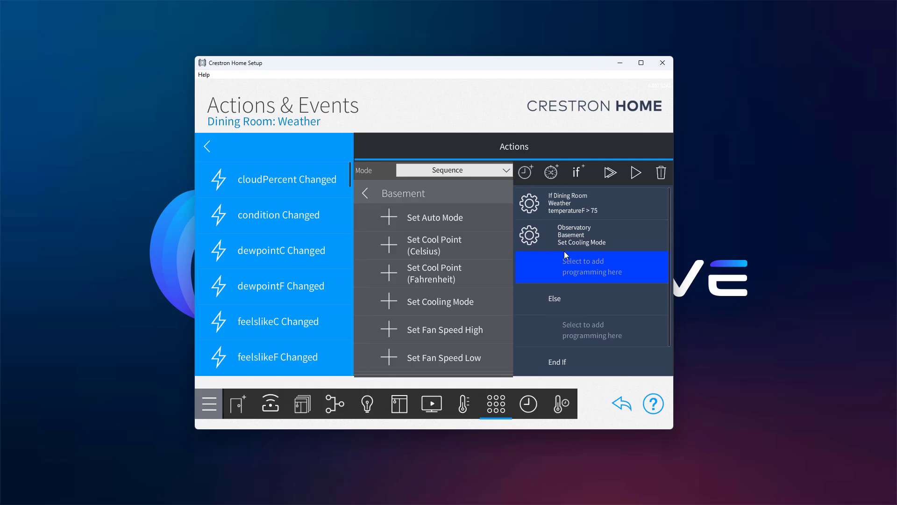
left_click(209, 149)
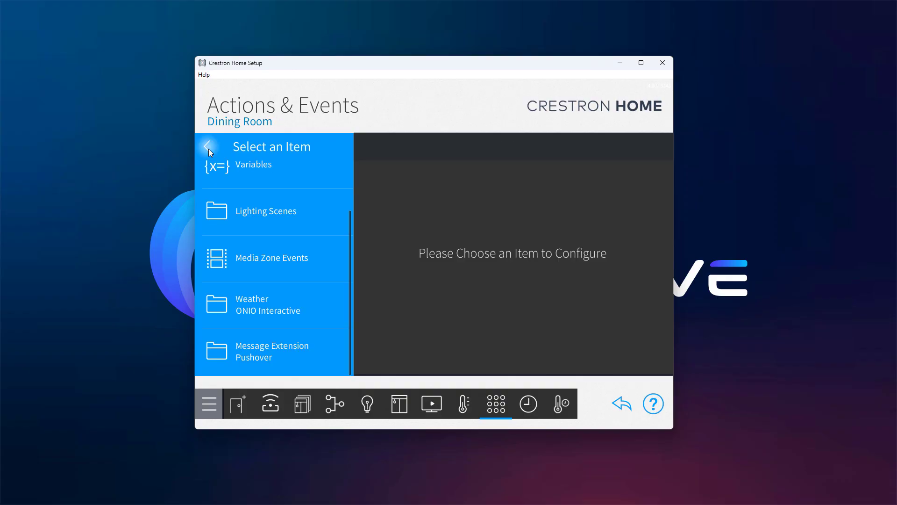
Make Basement's Cooling Mode Selected event run Dining Room Message Extension's Send Pushover Message.
left_click(208, 149)
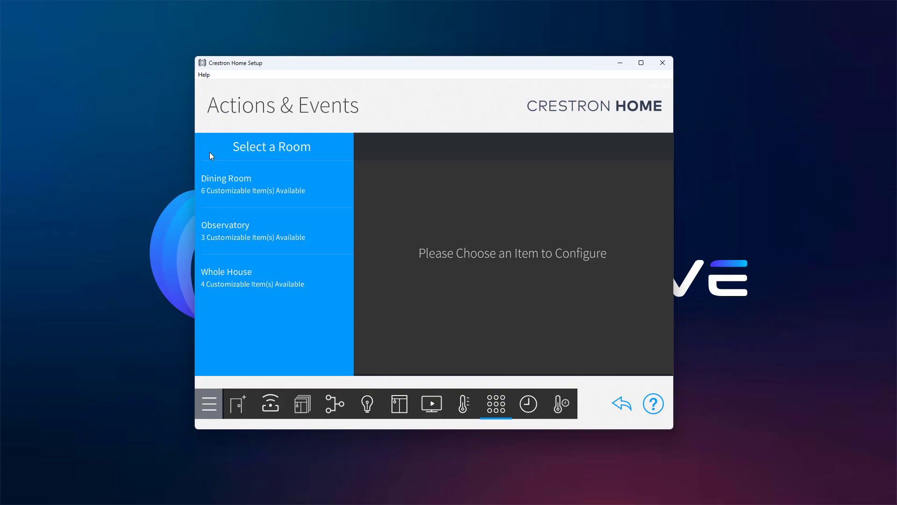
left_click(218, 232)
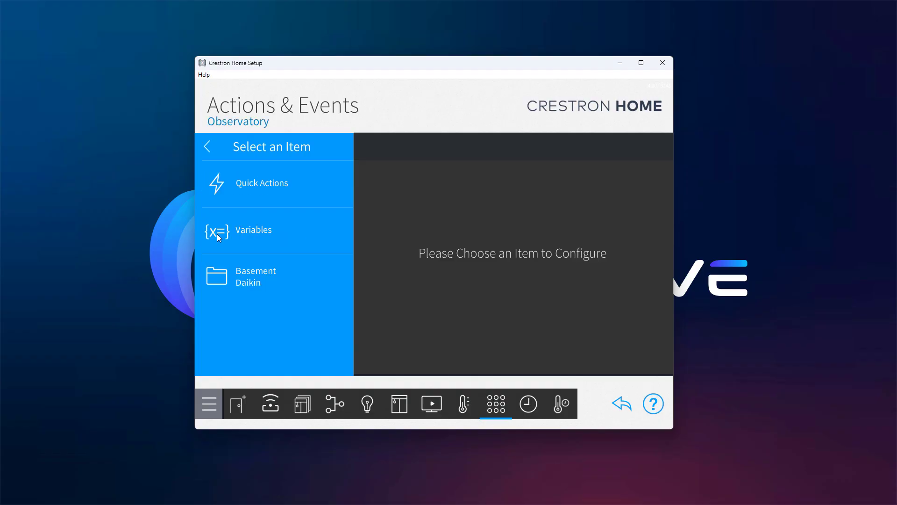
left_click(222, 287)
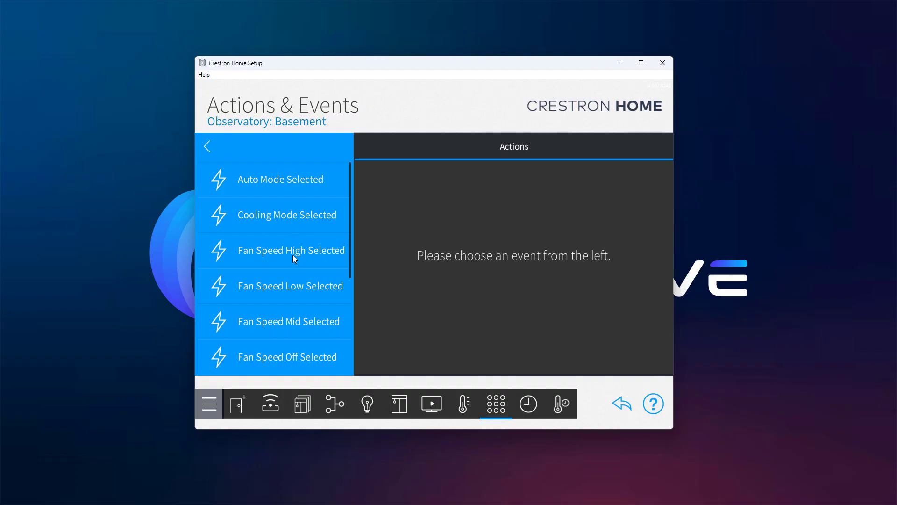
left_click(261, 220)
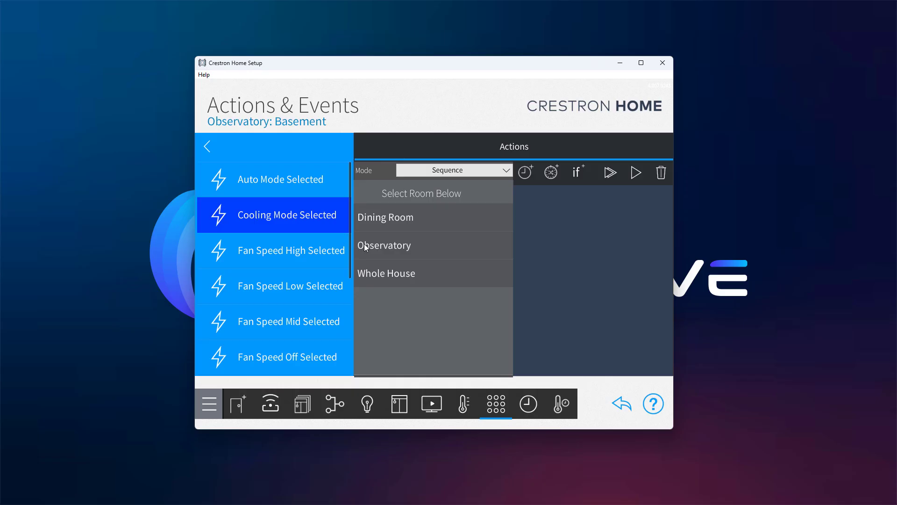
left_click(373, 220)
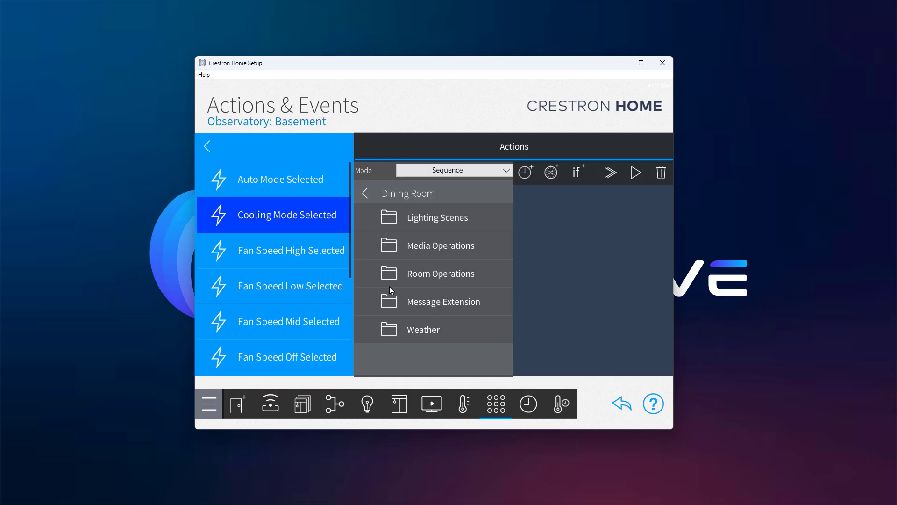
left_click(391, 303)
left_click(389, 218)
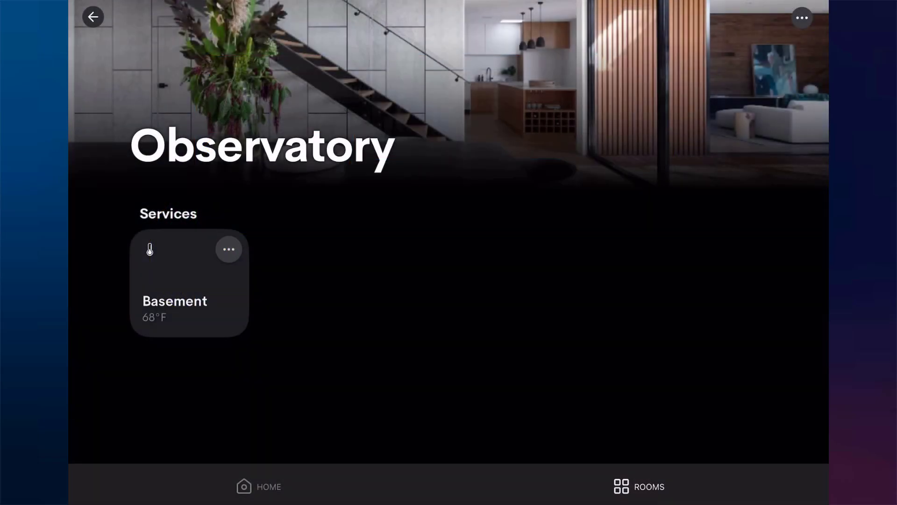
Change the Basement thermostat's mode from Auto Mode to Cooling Mode.
left_click(228, 249)
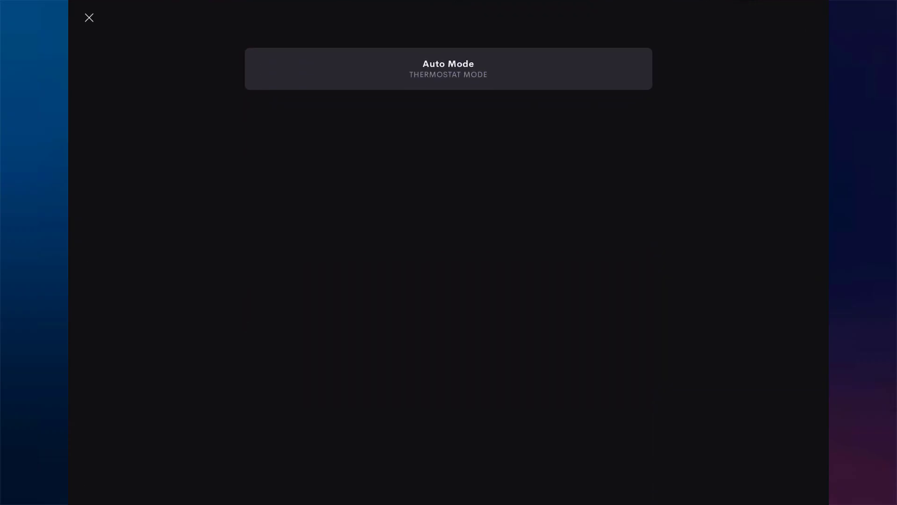
left_click(449, 69)
left_click(637, 149)
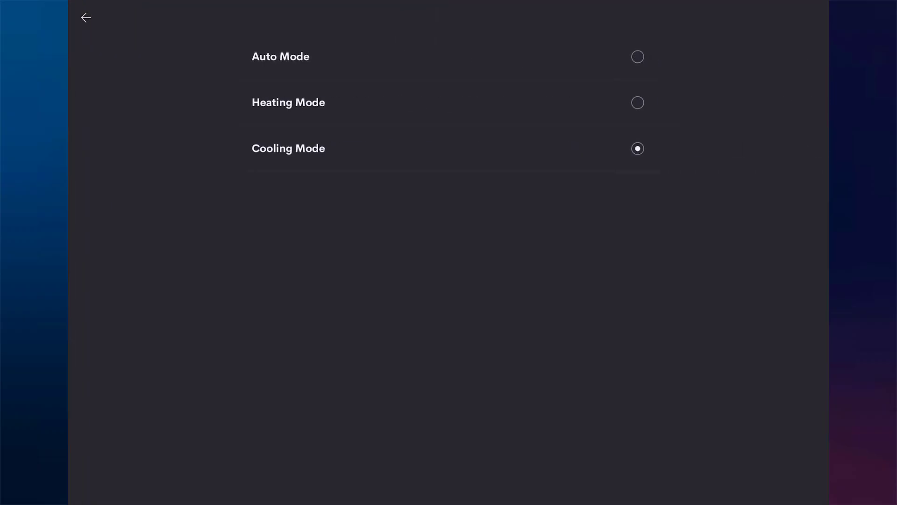